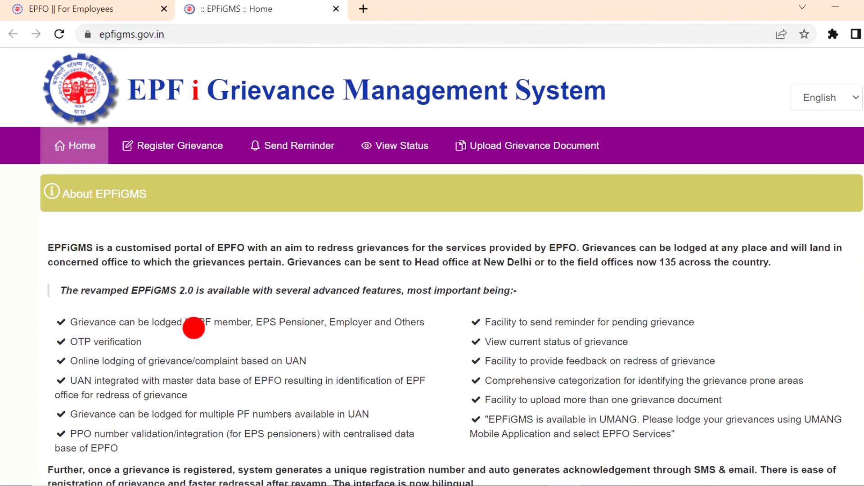
Start registering a grievance with the status PF Member and answer Yes to having a claim ID
click(142, 161)
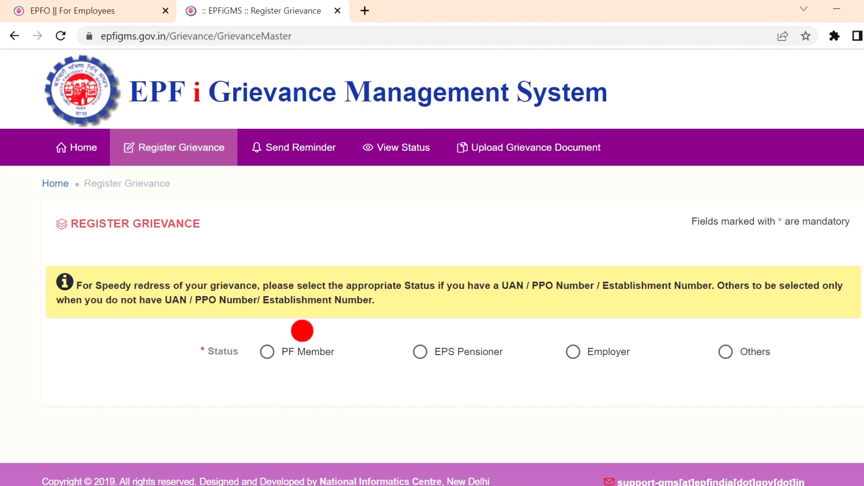
click(265, 352)
scroll(329, 332, down, 1)
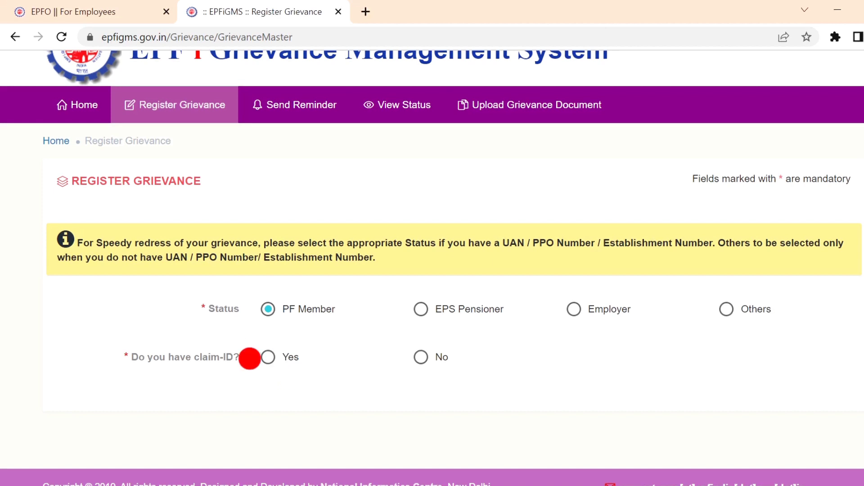
click(269, 358)
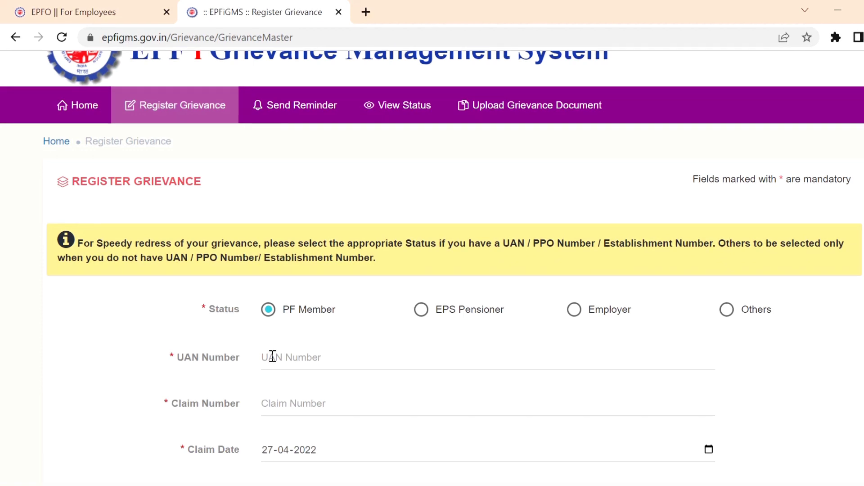
Fill in the member's UAN and the claim number in the grievance form
scroll(282, 347, down, 4)
click(266, 193)
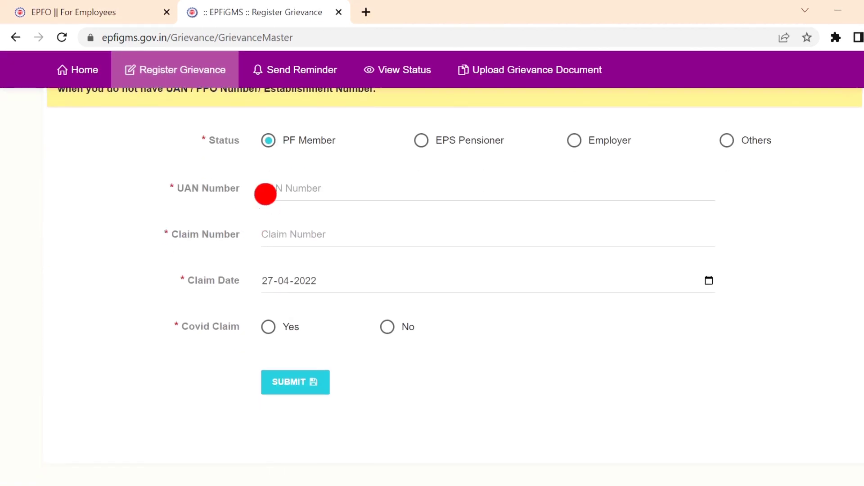
text(1010)
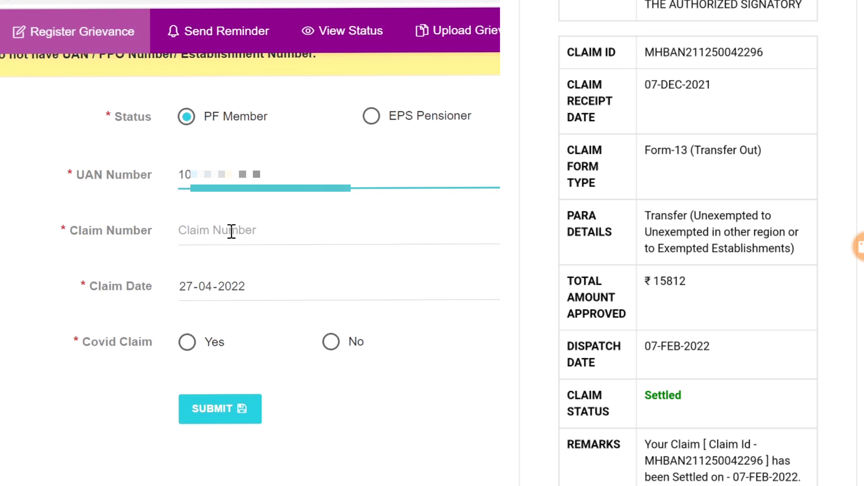
click(231, 231)
click(290, 270)
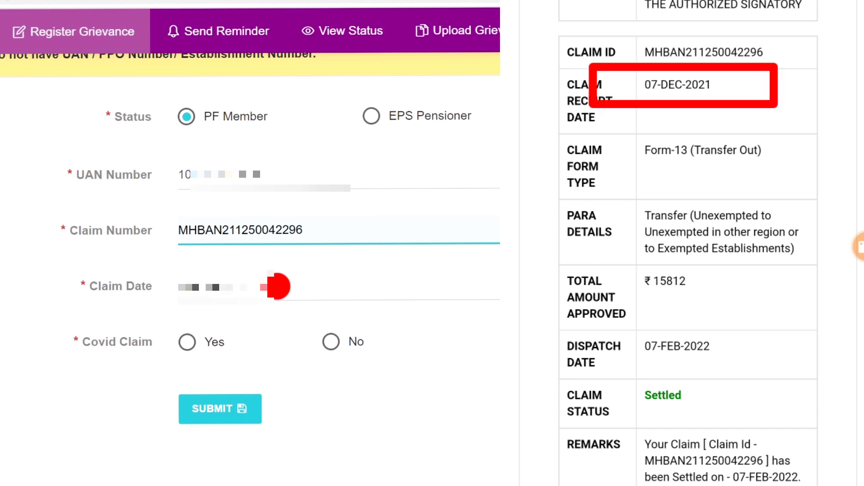
Enter the claim date from the claim record, set Covid Claim to No and submit the form
click(299, 283)
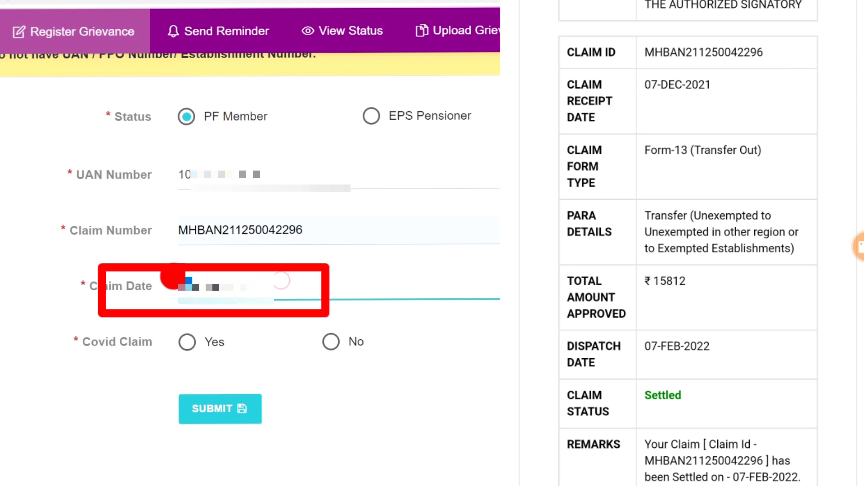
click(188, 343)
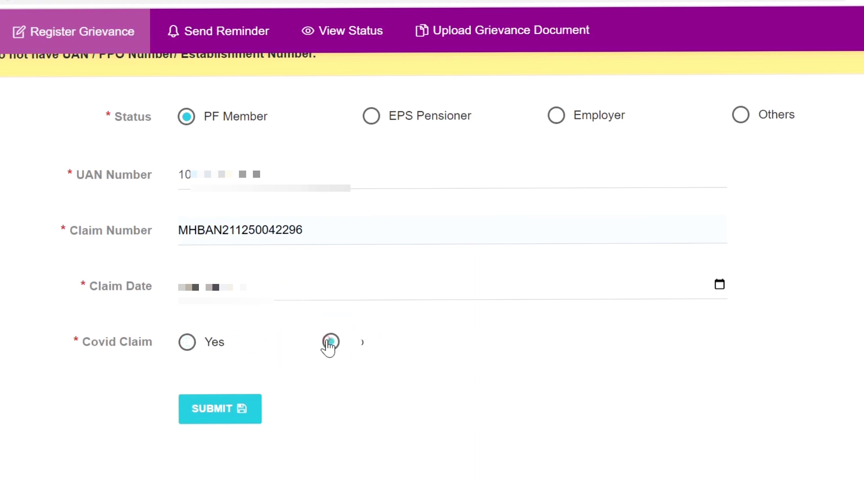
click(220, 418)
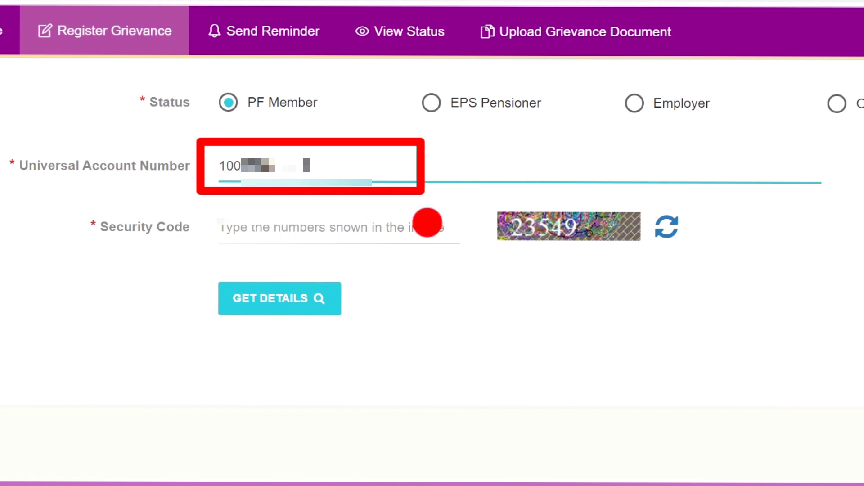
Enter the security code from the image for the member's UAN and get the account details
click(338, 225)
text(230)
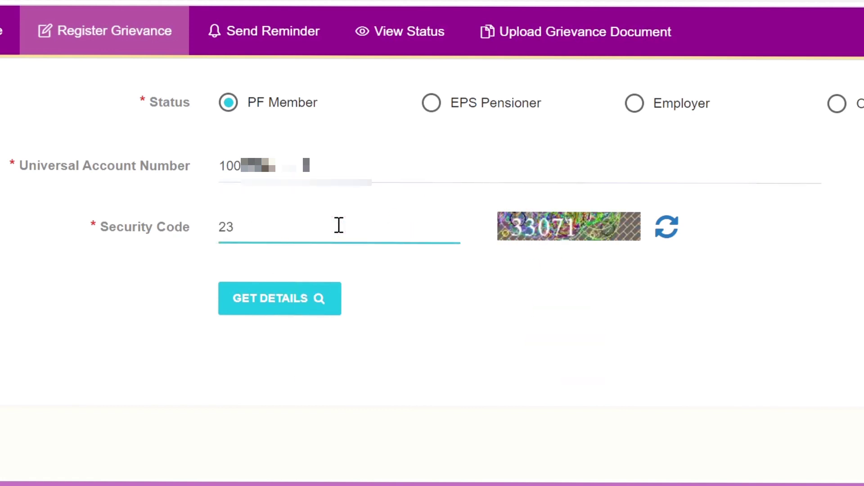
text(72)
key(BackSpace)
text(1935)
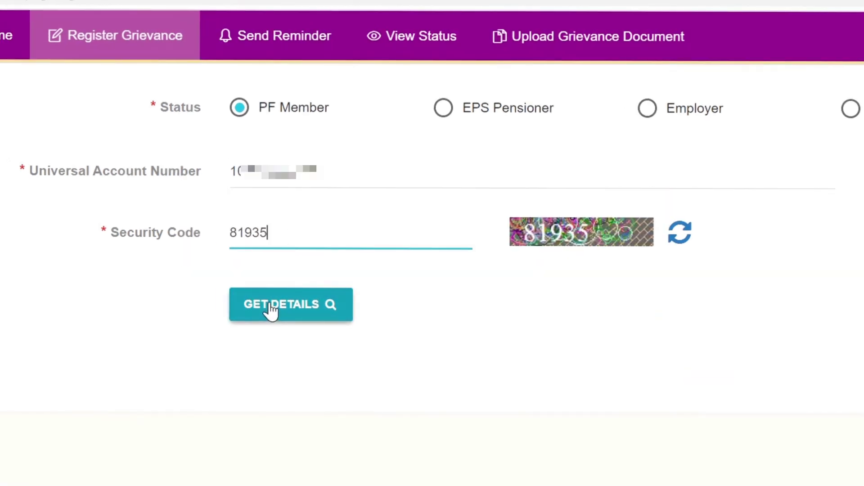
click(271, 311)
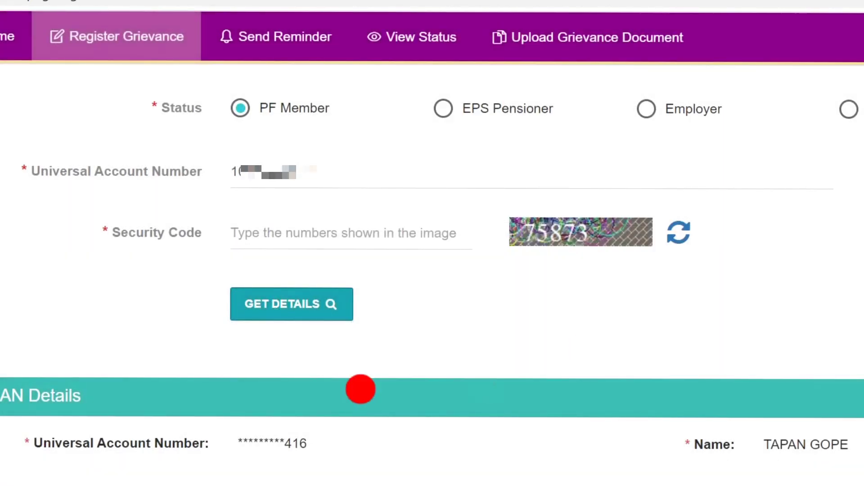
Request an OTP for the registered mobile number, then enter and submit it to verify the member
scroll(432, 279, down, 3)
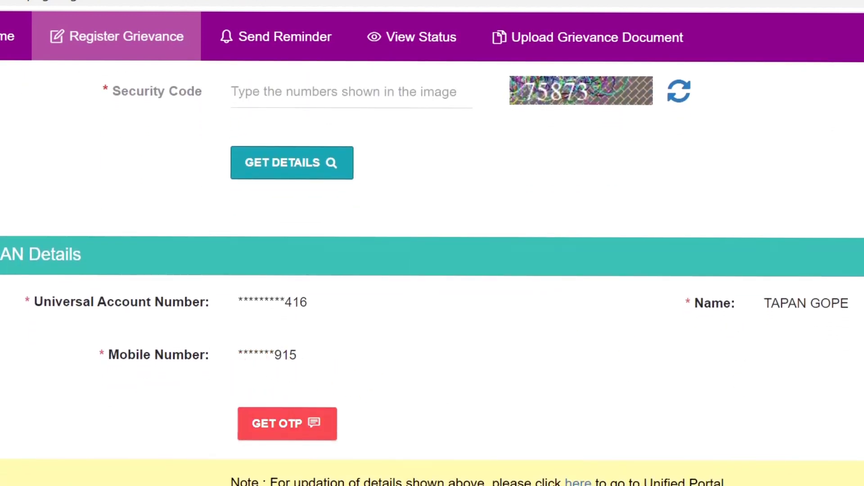
scroll(432, 270, down, 2)
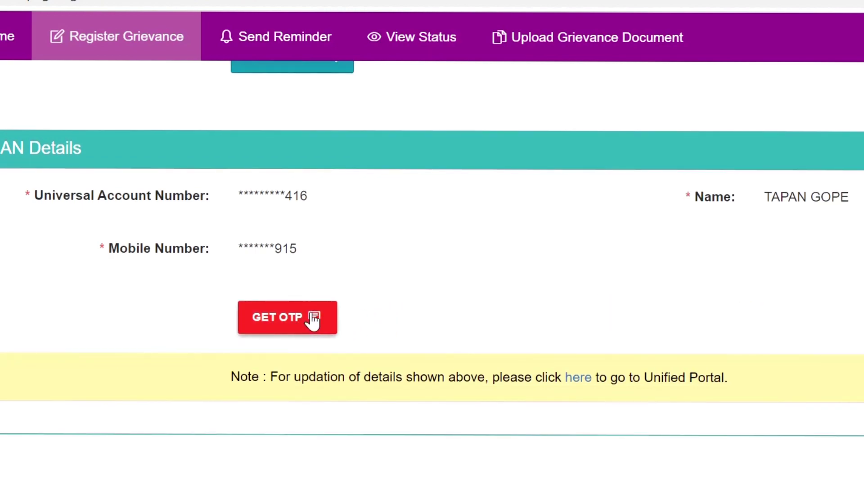
click(314, 321)
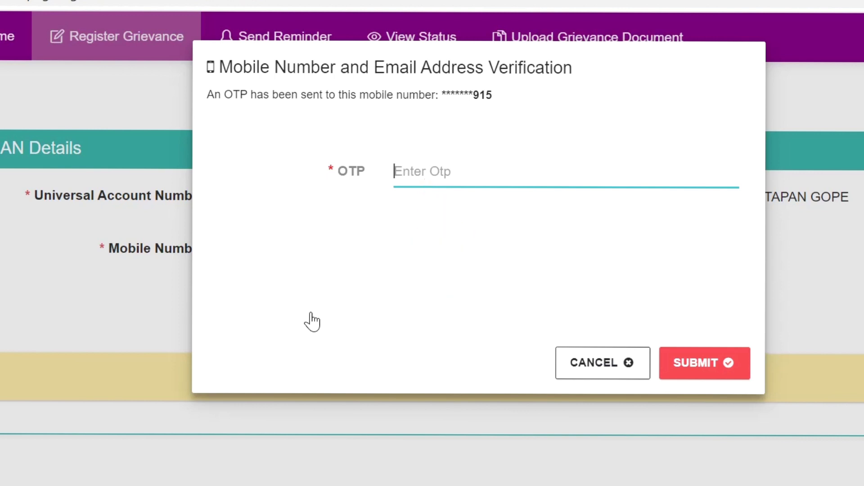
text(•••••)
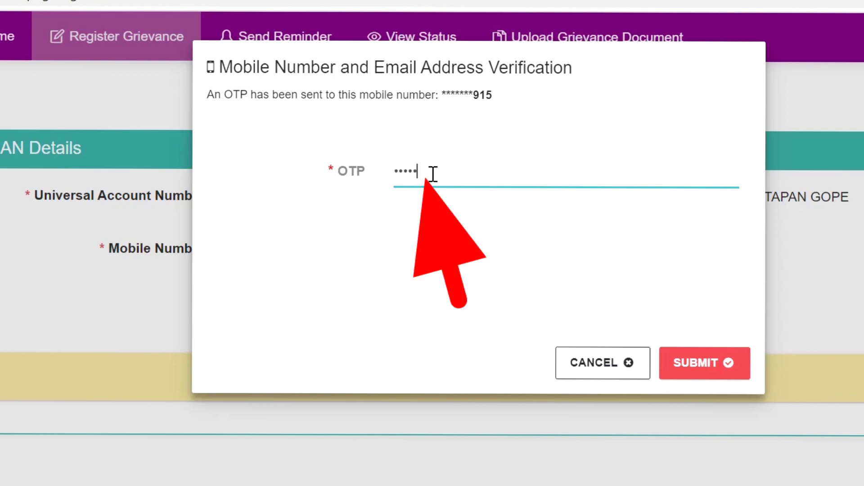
click(715, 377)
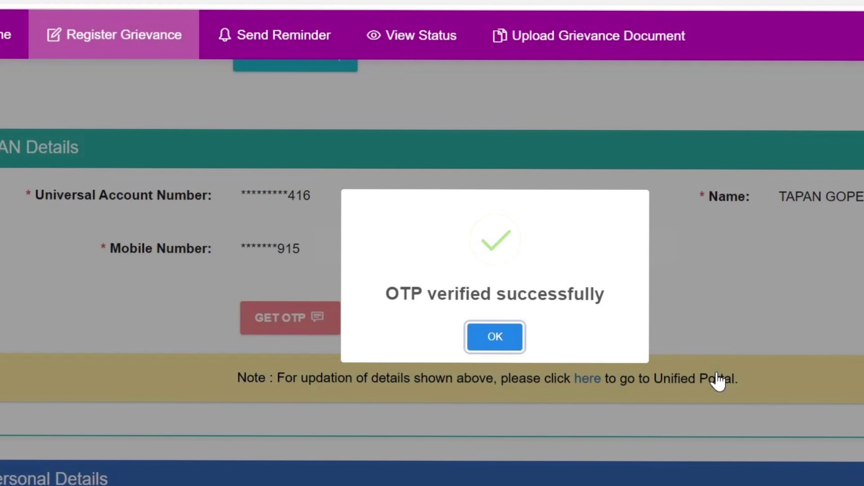
click(498, 339)
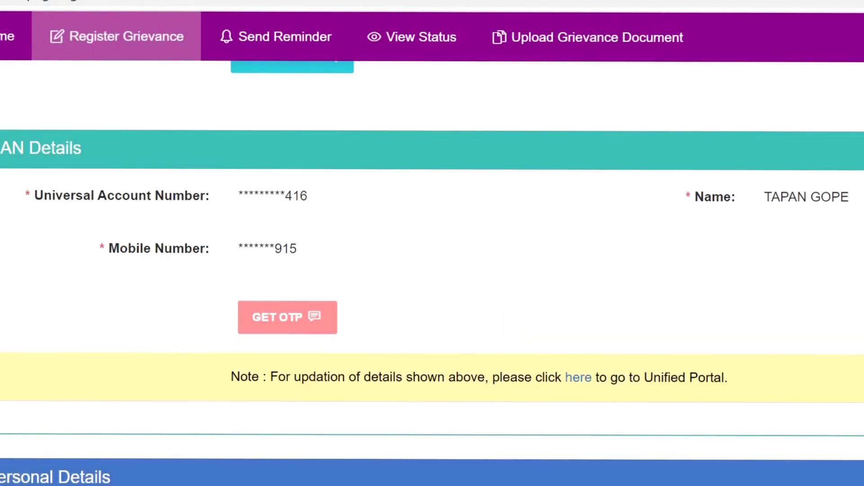
Set the gender to Male and fill in the three communication address lines and the pincode
scroll(432, 270, down, 8)
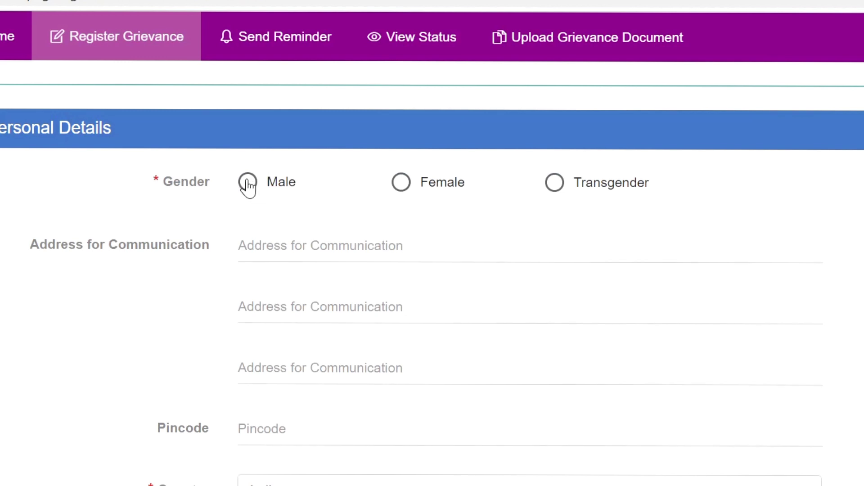
click(248, 183)
click(286, 250)
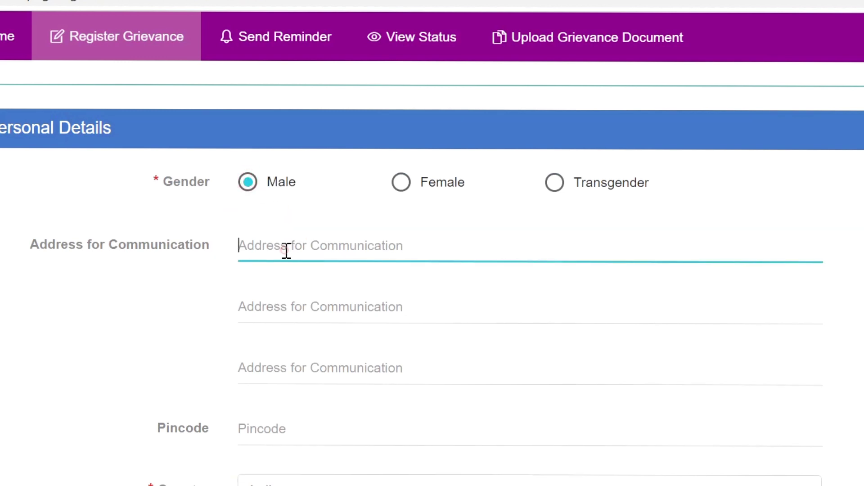
text(far)
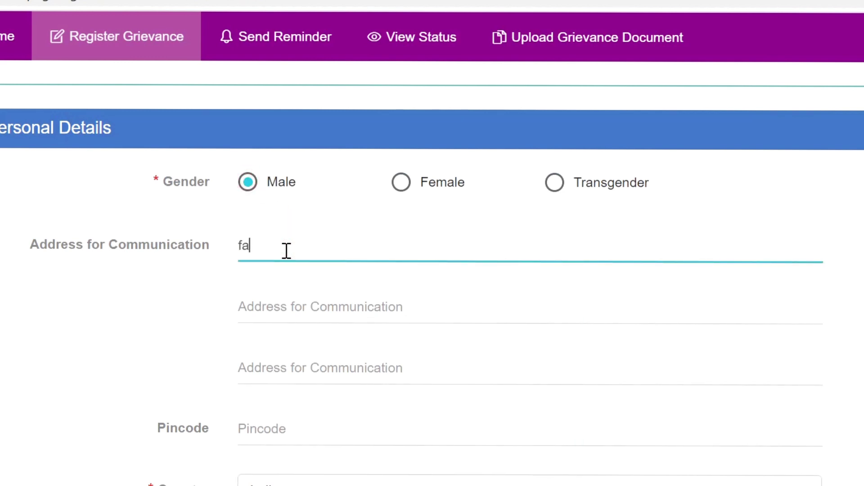
text(idabad)
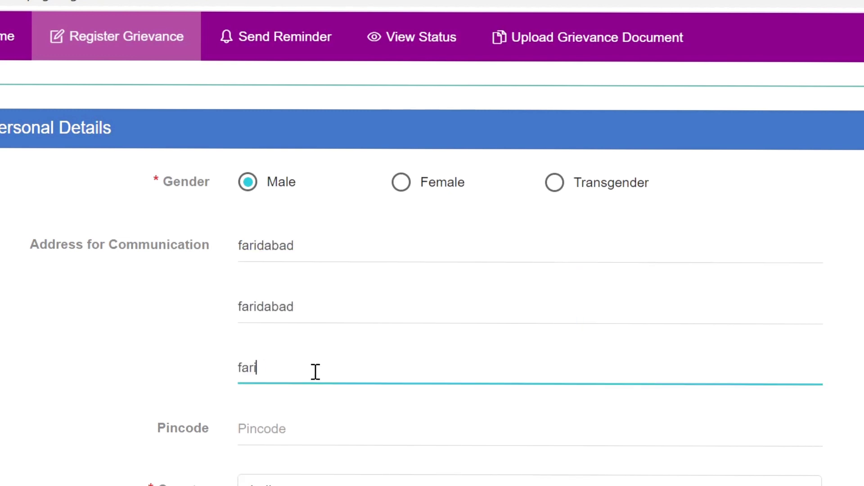
click(300, 429)
text(121)
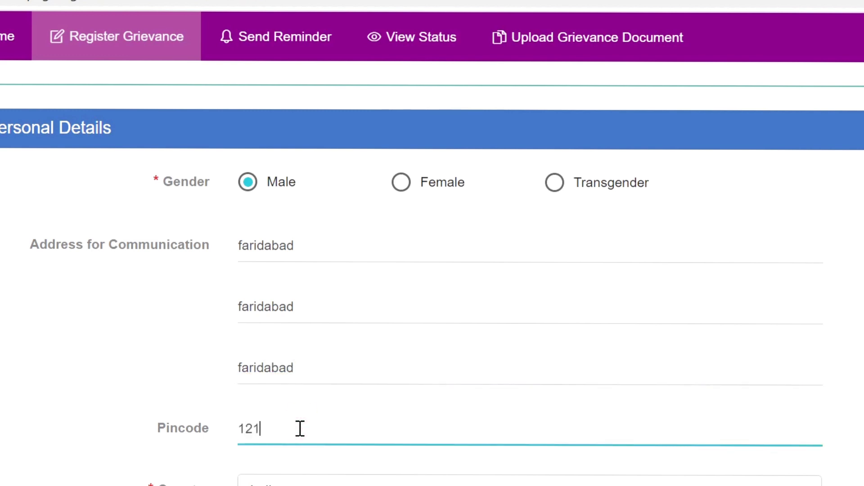
text(00)
Select Haryana as the state in the personal details
scroll(539, 272, down, 7)
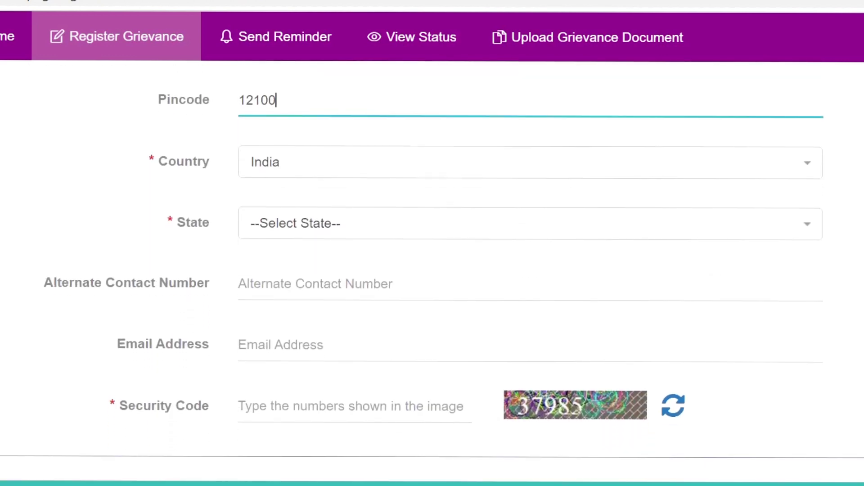
click(548, 227)
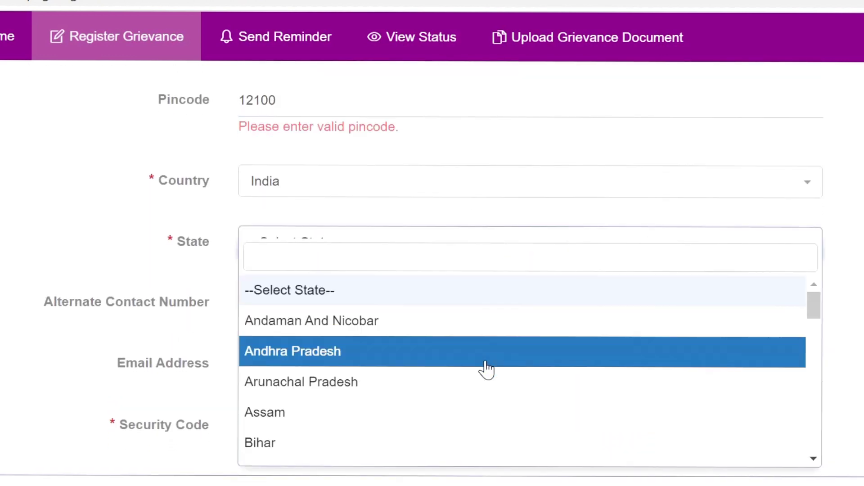
drag(814, 305, 819, 350)
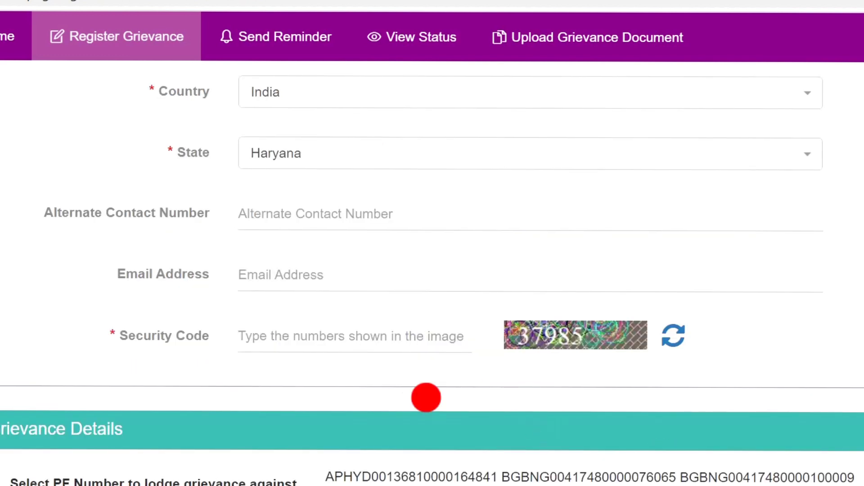
Enter the security code from the image in the personal details section
click(331, 330)
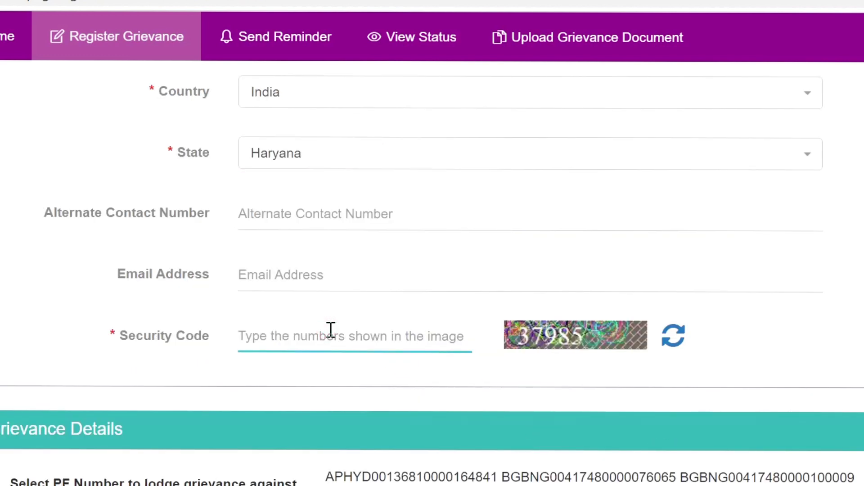
text(37)
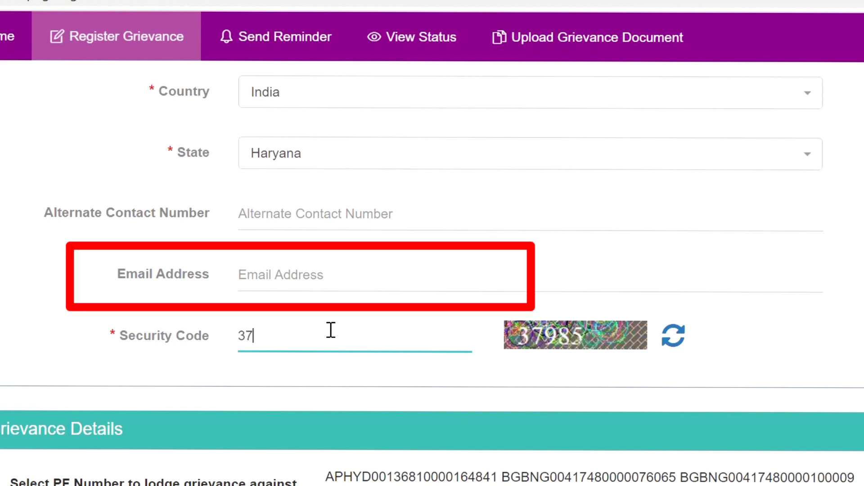
text(98)
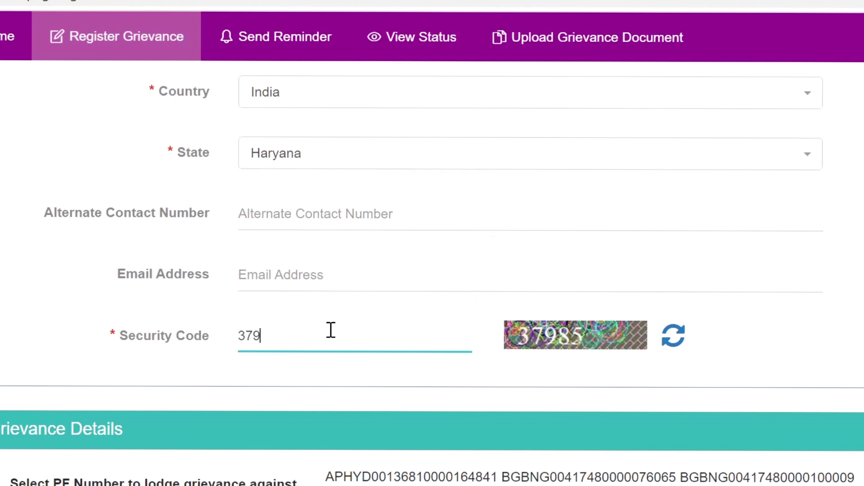
text(5)
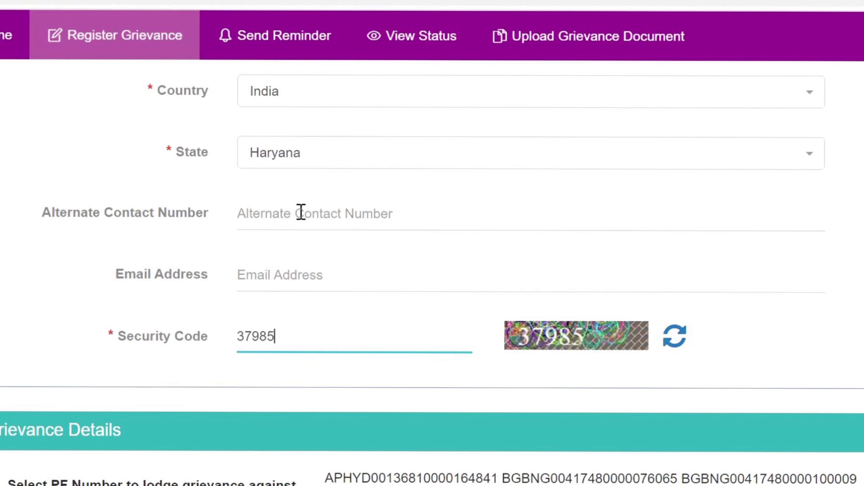
Choose the first listed PF number to lodge the grievance against and open its grievance details form
scroll(300, 213, down, 4)
click(815, 343)
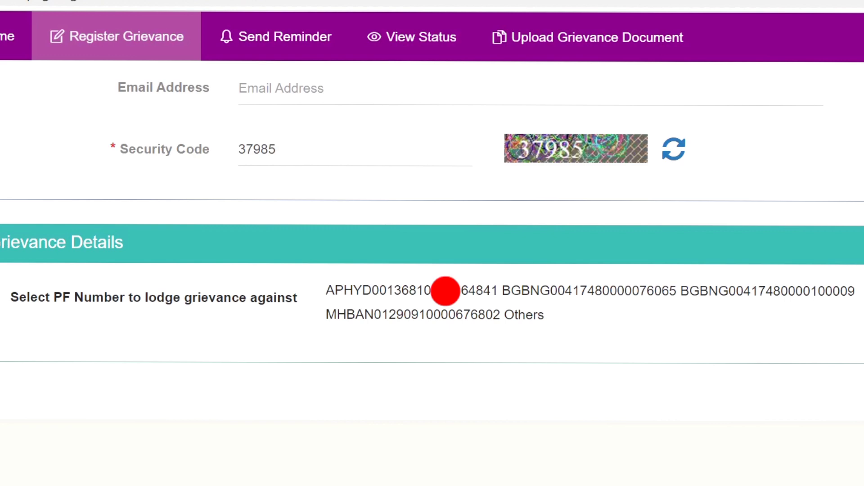
click(446, 291)
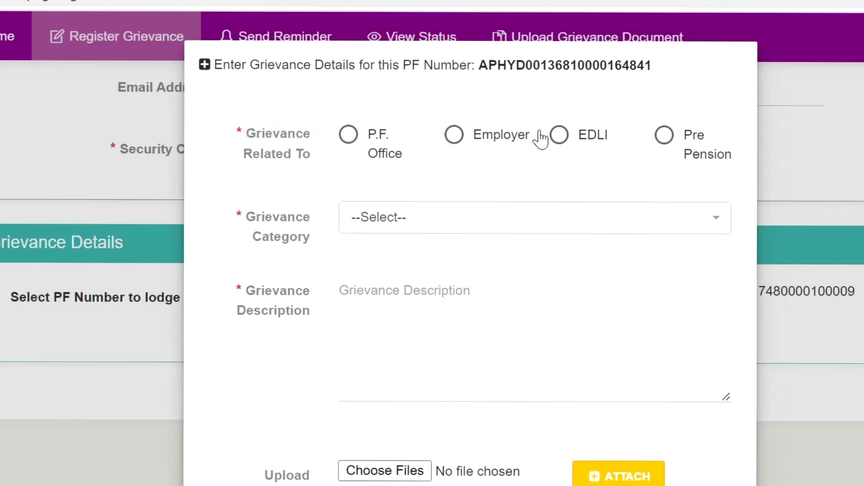
Relate the grievance to the P.F. Office and set its category to "Erroneous credit of transferred amount received."
click(348, 135)
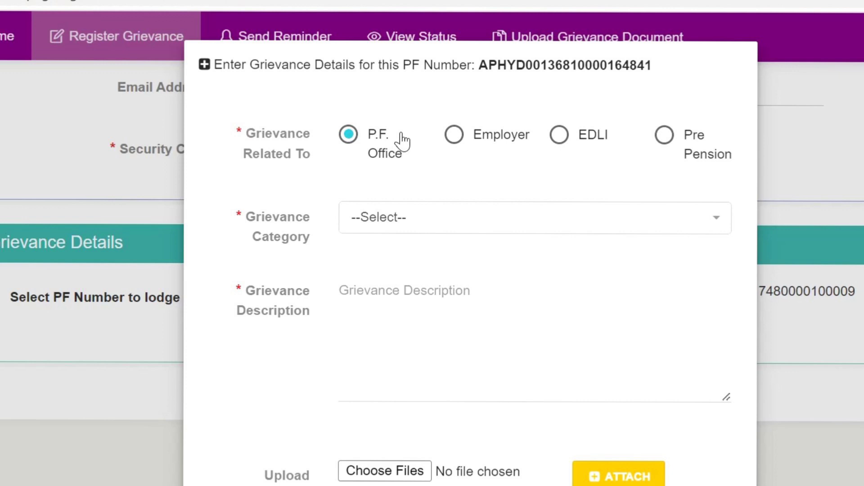
click(716, 217)
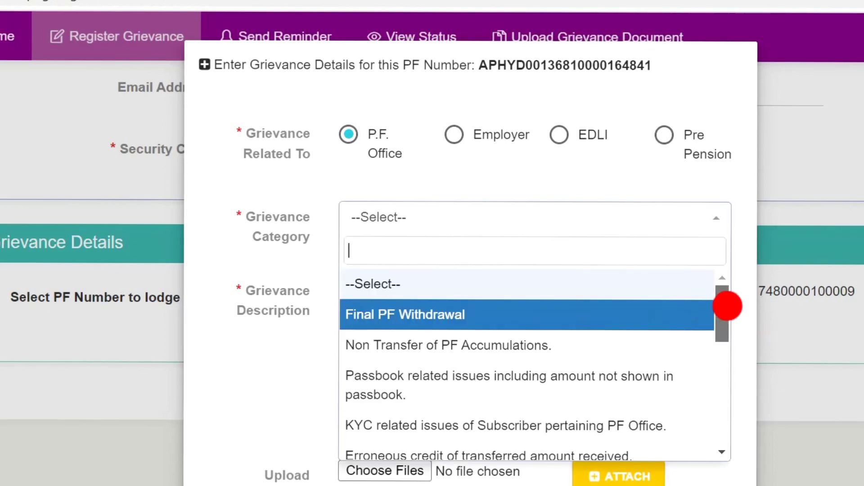
scroll(728, 314, down, 1)
scroll(728, 314, down, 1)
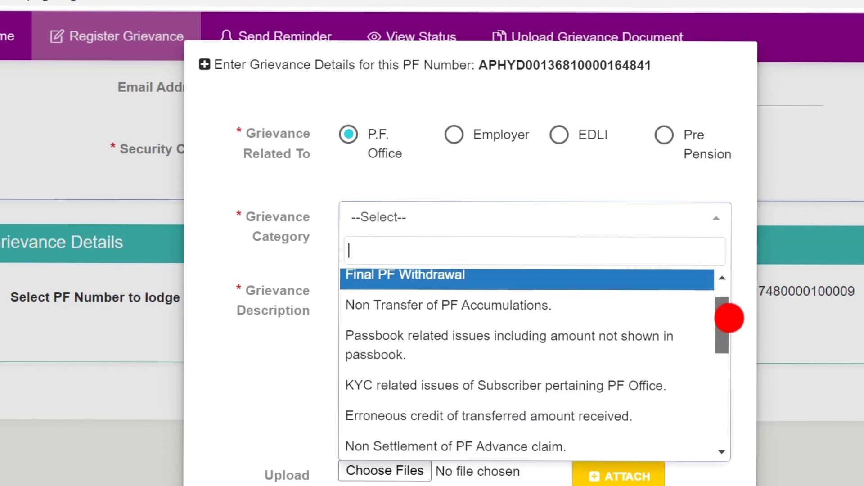
drag(729, 318, 732, 350)
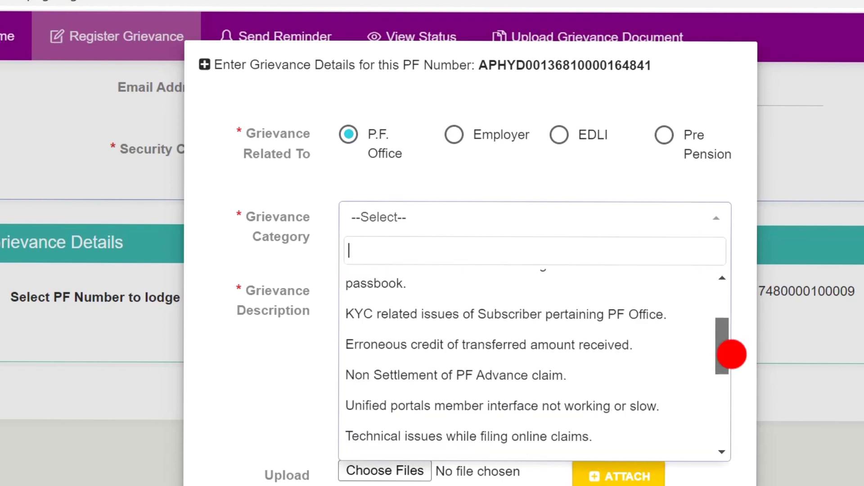
click(582, 346)
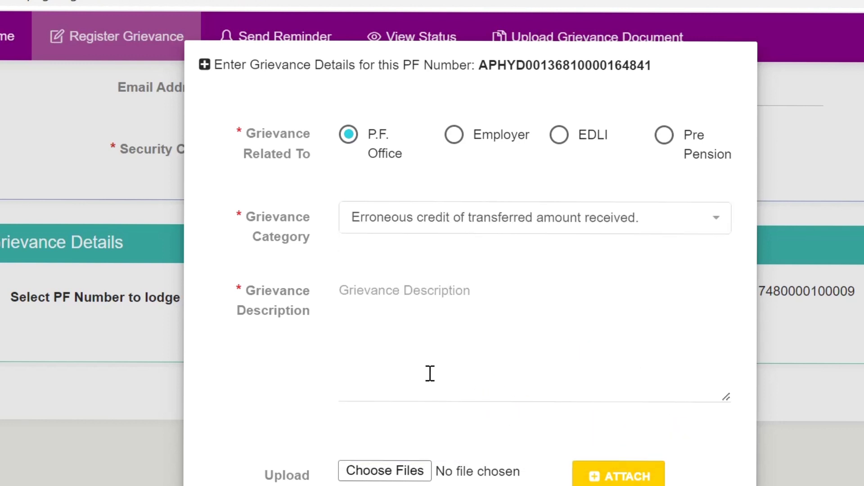
Describe the grievance: PF transfer from old to new Member ID on 07-dec-2021 still unsettled (subject to verification), asking whether full withdrawal is possible without verification
click(411, 297)
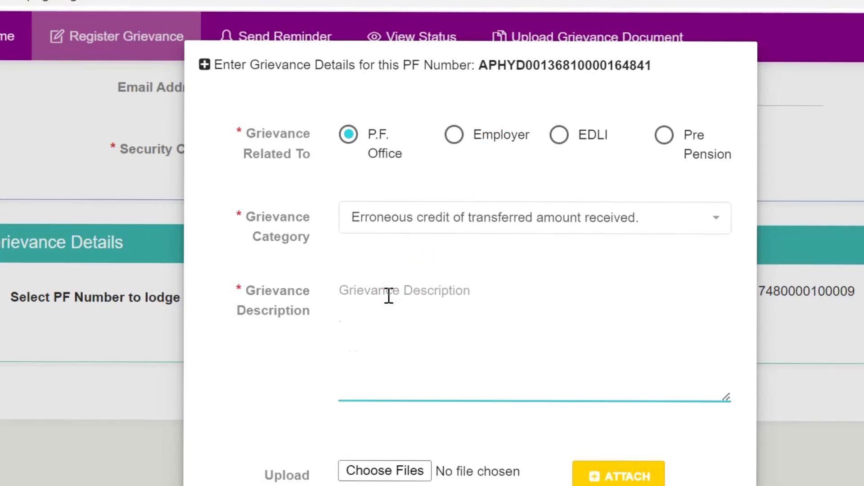
text(I had transferred pf money from old Member ID to new Member ID on 07-dec-2021 but today it is 25-April-2022 and still not settled showing (subject to verification) yet can I withdraw money without verification can i get full money or not please tell me as soon as possible)
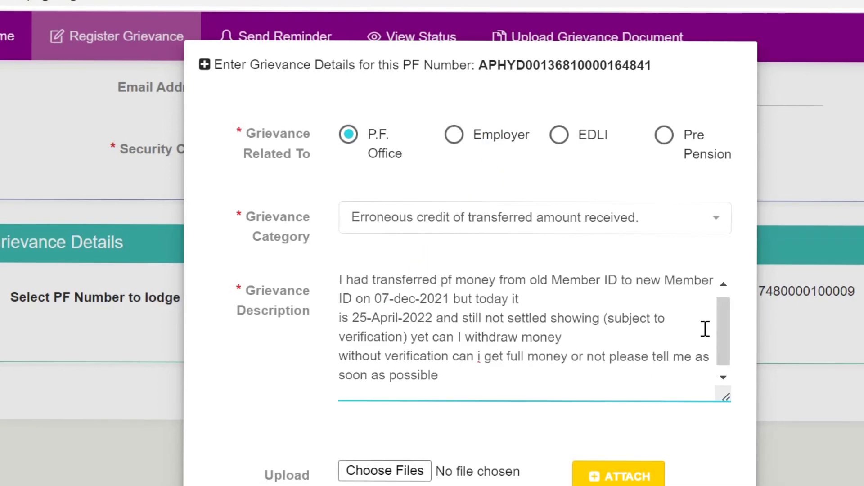
mouse_move(729, 337)
mouse_down()
mouse_move(732, 294)
mouse_move(735, 353)
mouse_up()
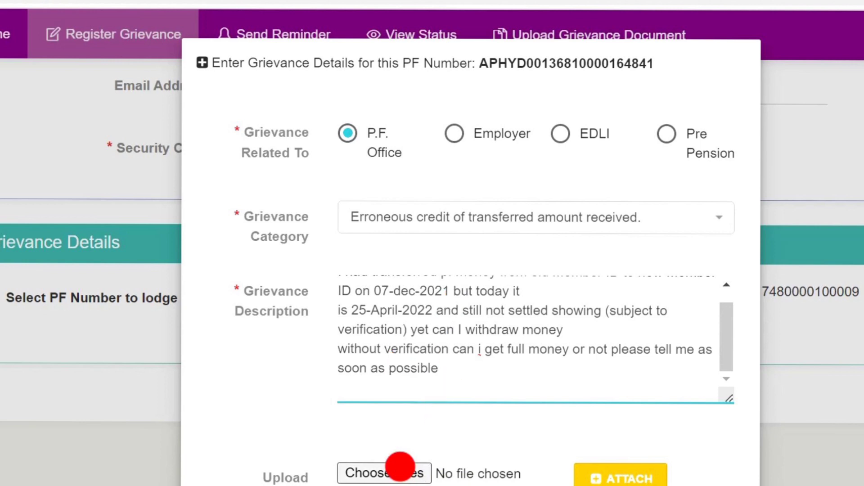
Choose the file pf passbook.pdf from the Pictures folder and attach it to the grievance as the supporting document
click(400, 466)
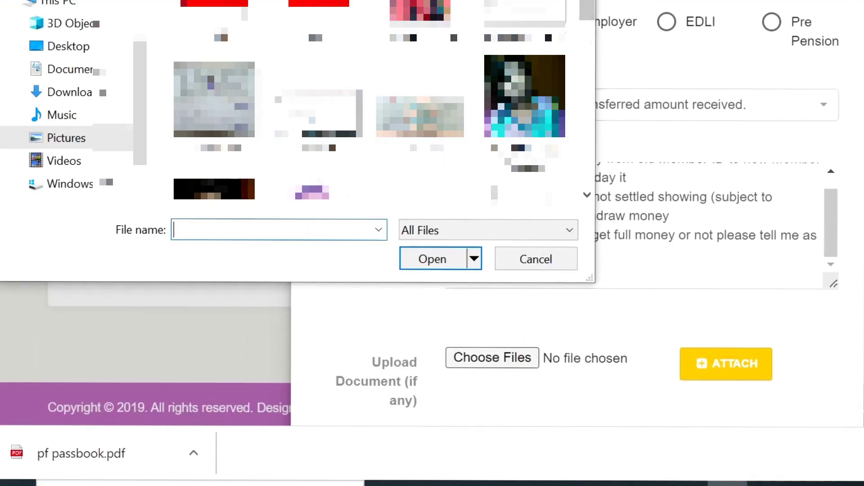
scroll(360, 99, up, 2)
click(217, 50)
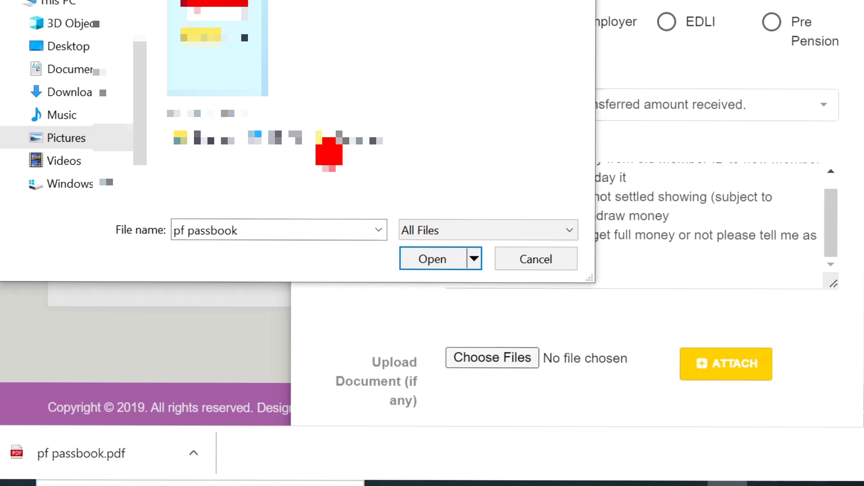
click(437, 258)
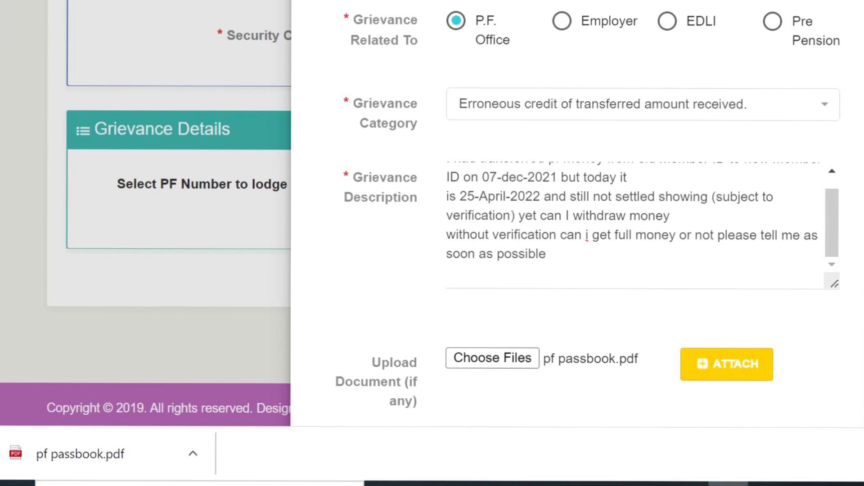
click(733, 367)
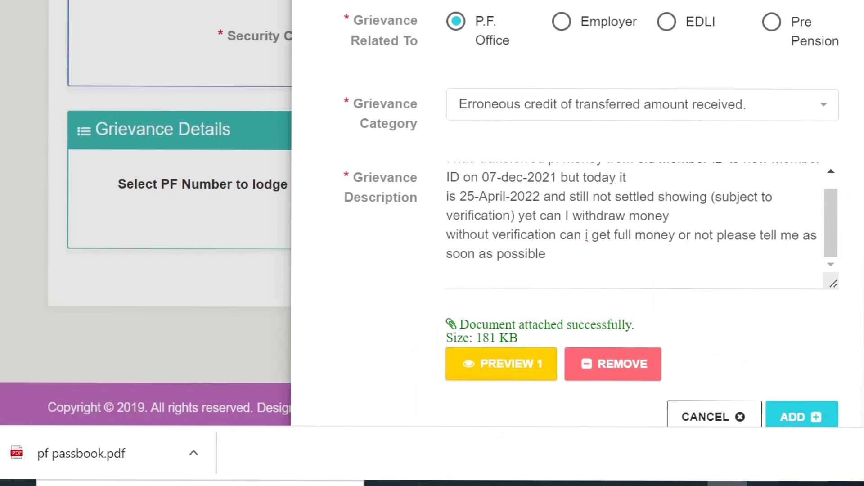
Preview the attached passbook document and return to the grievance details form
scroll(576, 215, down, 1)
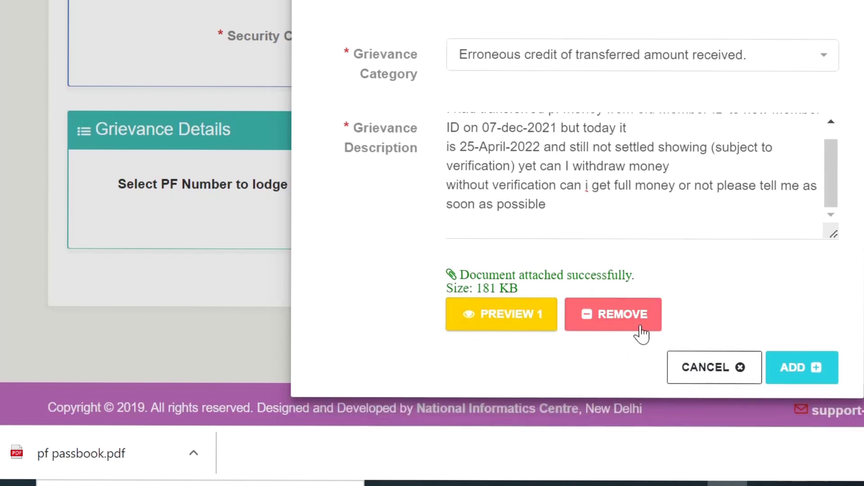
click(610, 292)
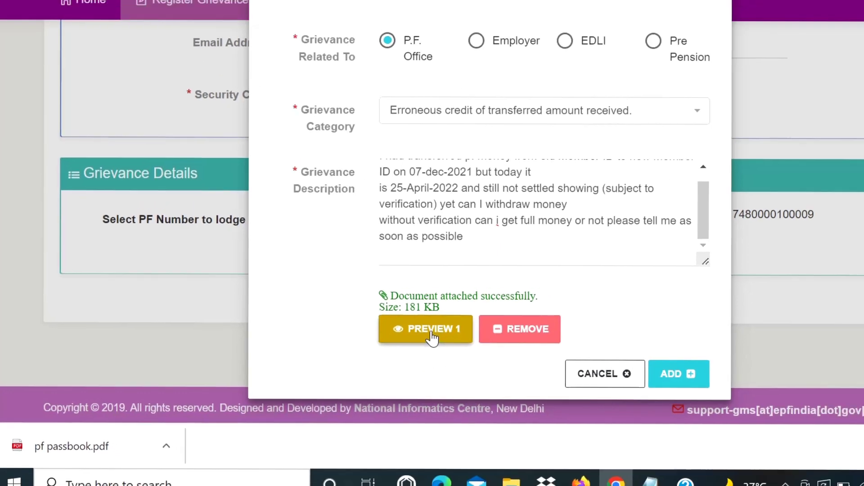
click(509, 320)
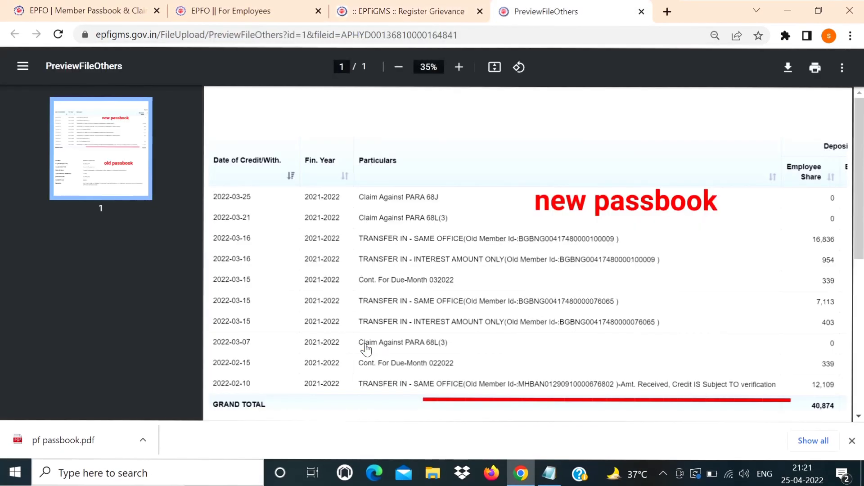
click(543, 153)
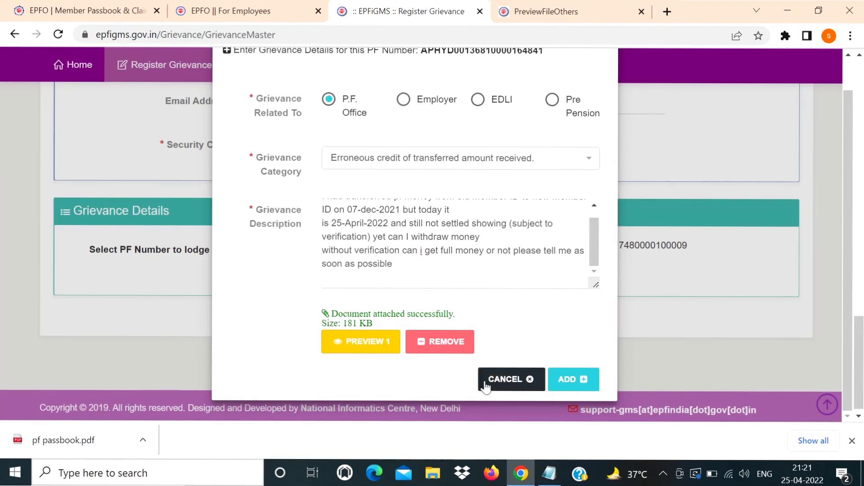
Add the completed grievance details to the registration and submit the grievance
click(578, 378)
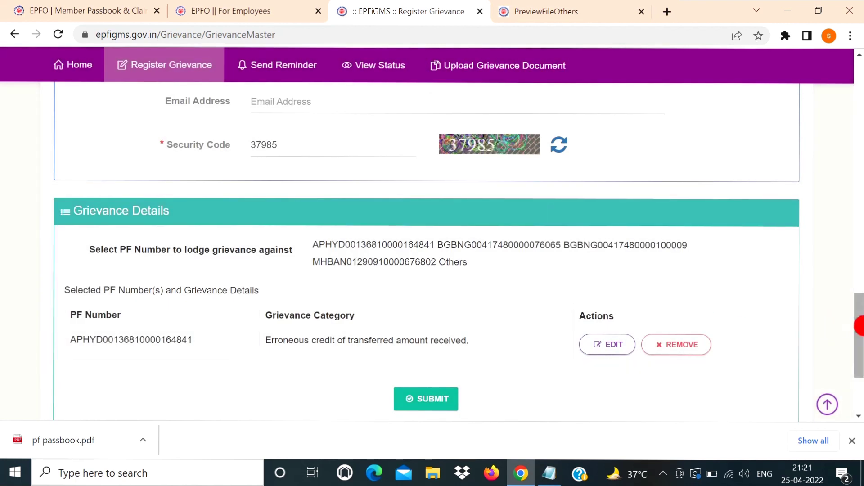
mouse_move(858, 325)
mouse_down()
mouse_move(858, 351)
mouse_move(711, 293)
mouse_up()
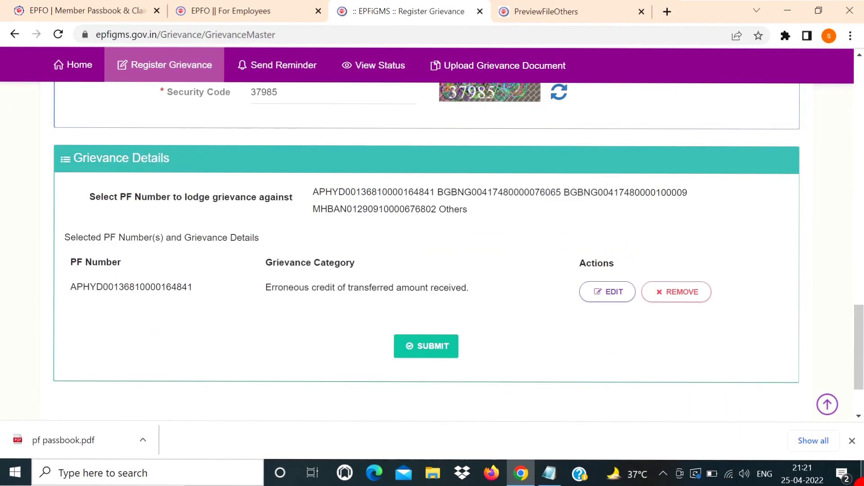
click(422, 348)
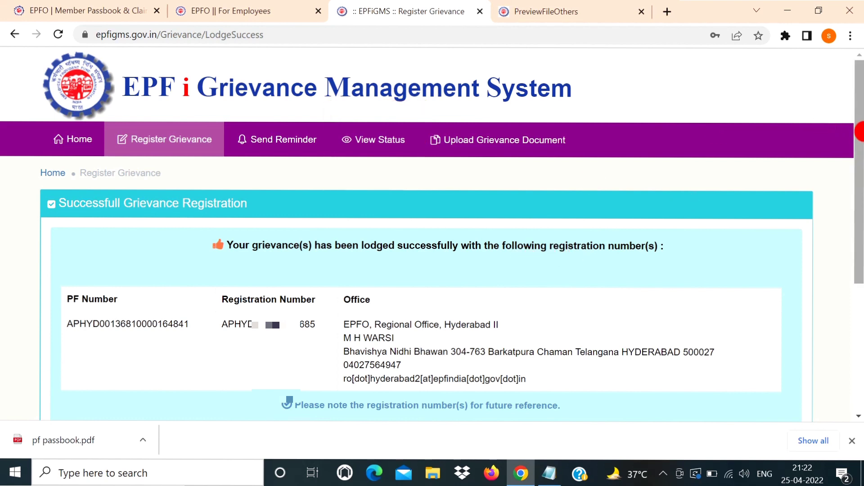
drag(859, 133, 860, 202)
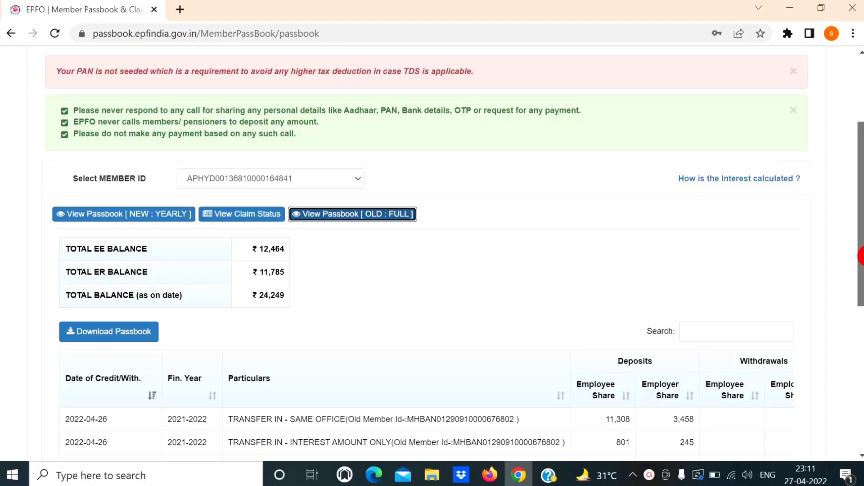
Examine the full member passbook's transfer-in entries, employee and employer deposits, withdrawals and pension contributions
drag(860, 257, 860, 367)
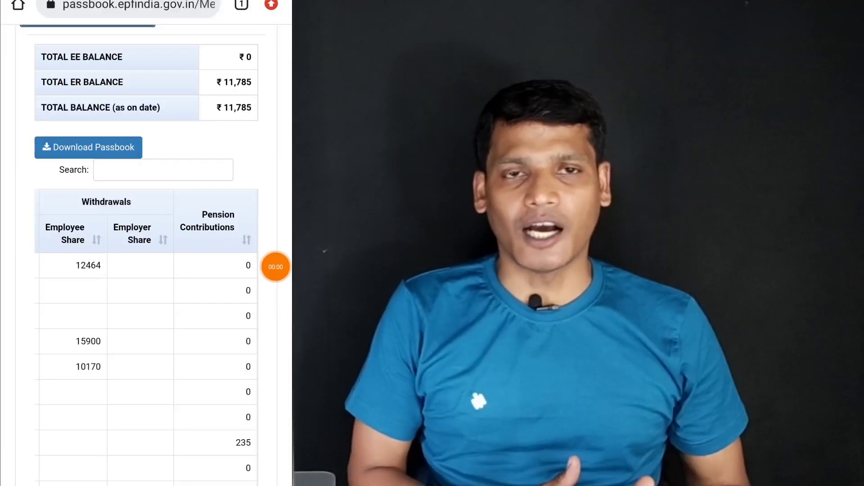
scroll(146, 342, left, 5)
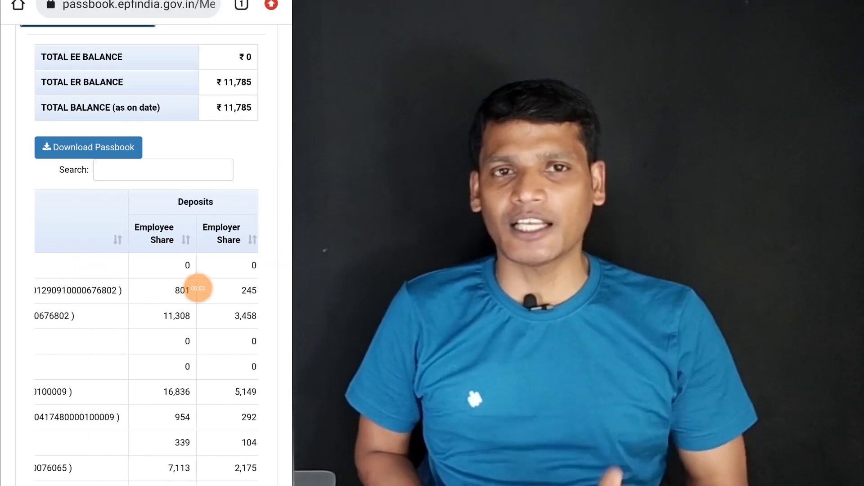
scroll(201, 288, left, 2)
scroll(39, 314, left, 5)
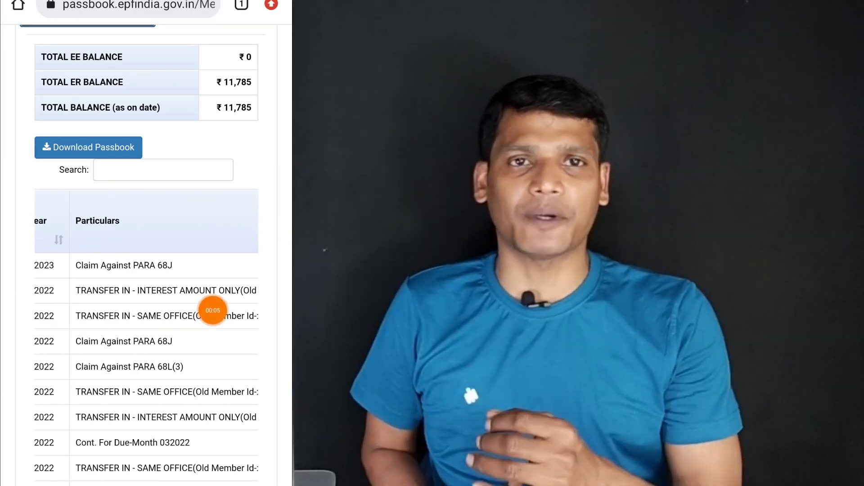
drag(66, 336, 270, 360)
scroll(146, 342, right, 6)
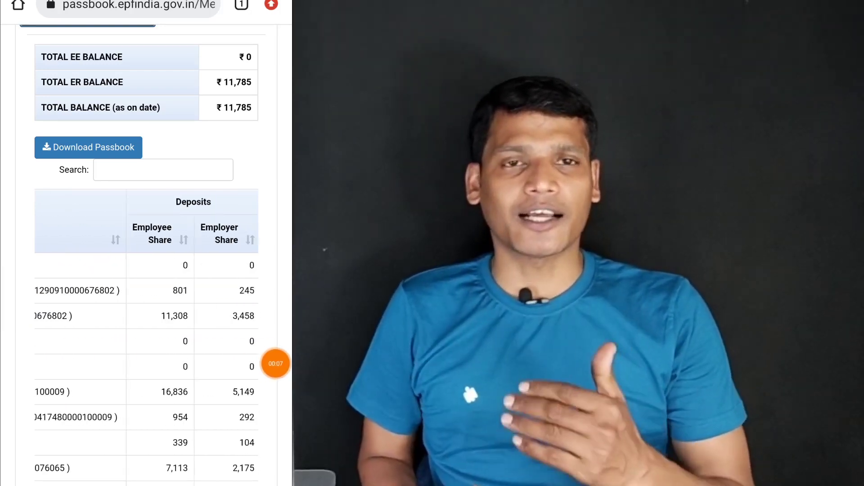
scroll(146, 338, left, 2)
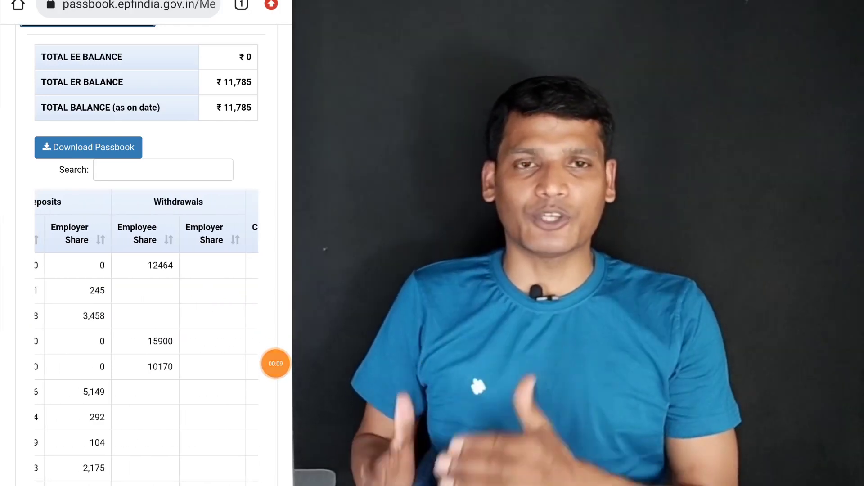
drag(276, 364, 135, 342)
scroll(146, 270, up, 3)
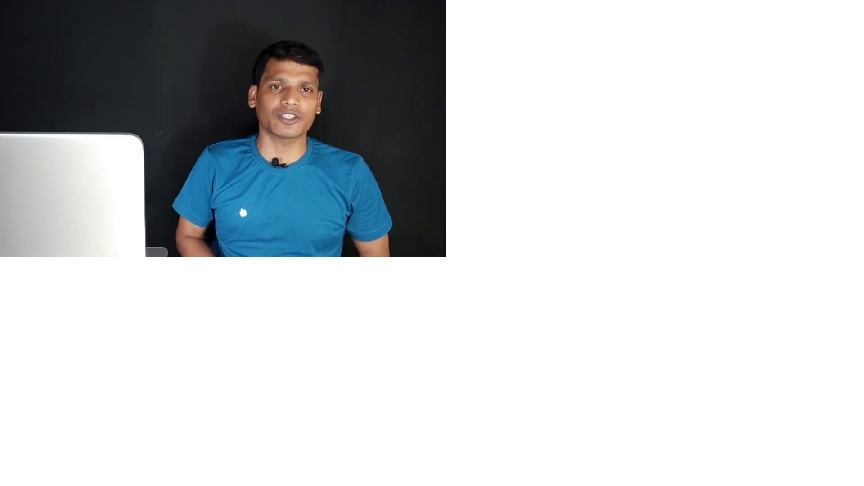